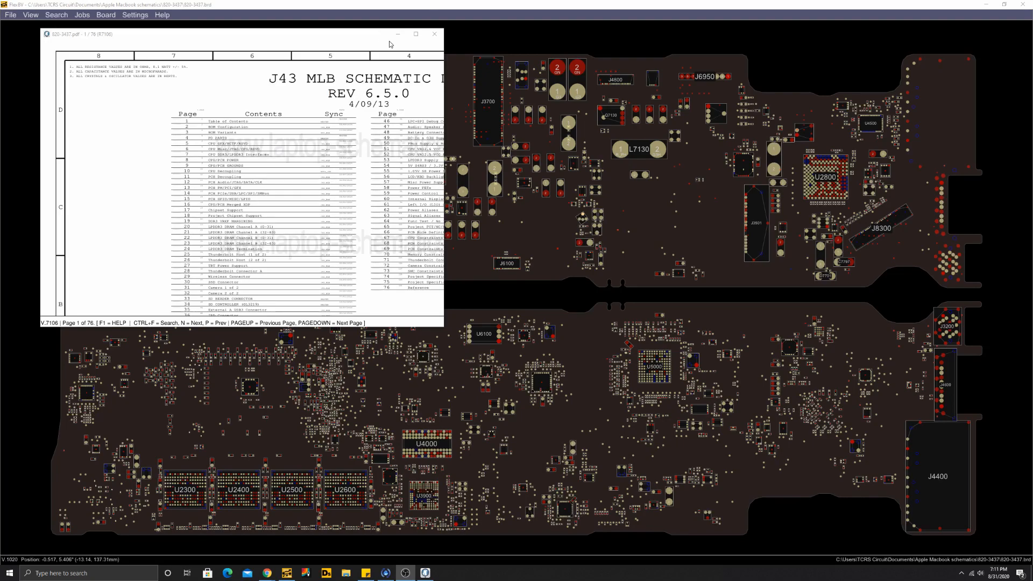
- Close the schematic contents page and run a PDF Search for U1900, landing on page 17
{"action": "left_click", "coordinate": [398, 35]}
{"action": "scroll", "coordinate": [496, 347], "scroll_direction": "up", "scroll_amount": 4}
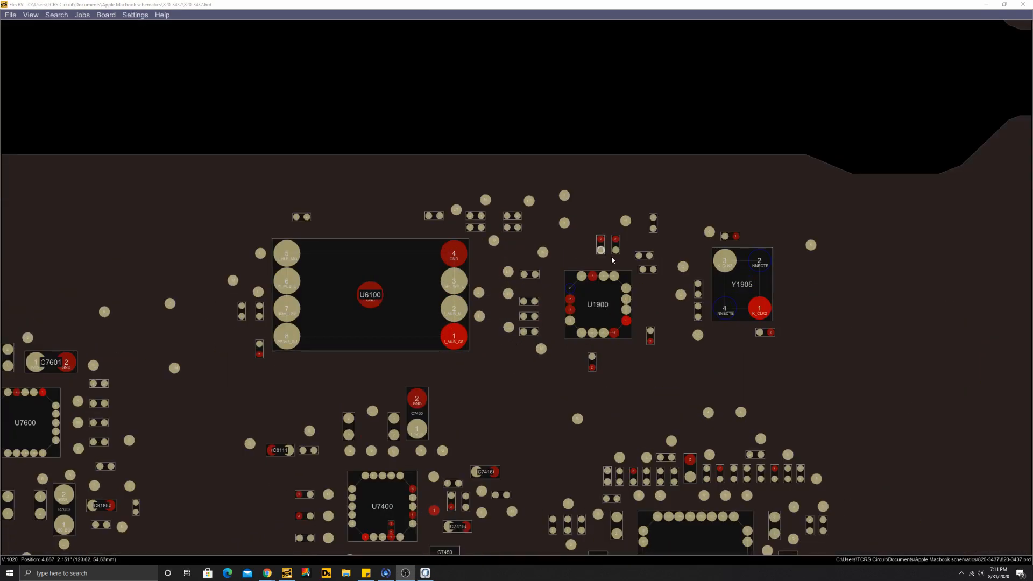
{"action": "scroll", "coordinate": [471, 356], "scroll_direction": "up", "scroll_amount": 3}
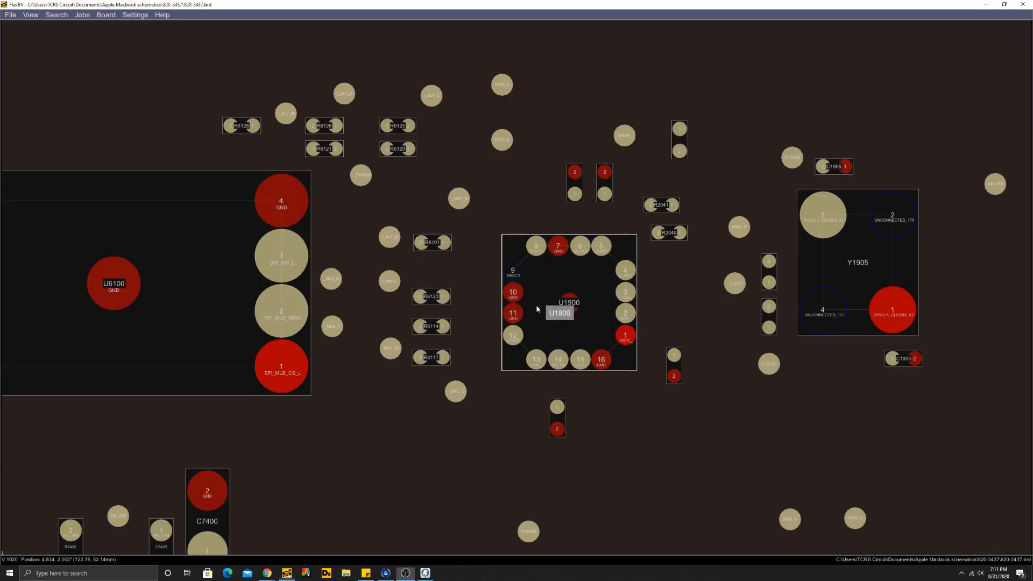
{"action": "right_click", "coordinate": [547, 314]}
{"action": "left_click", "coordinate": [535, 471]}
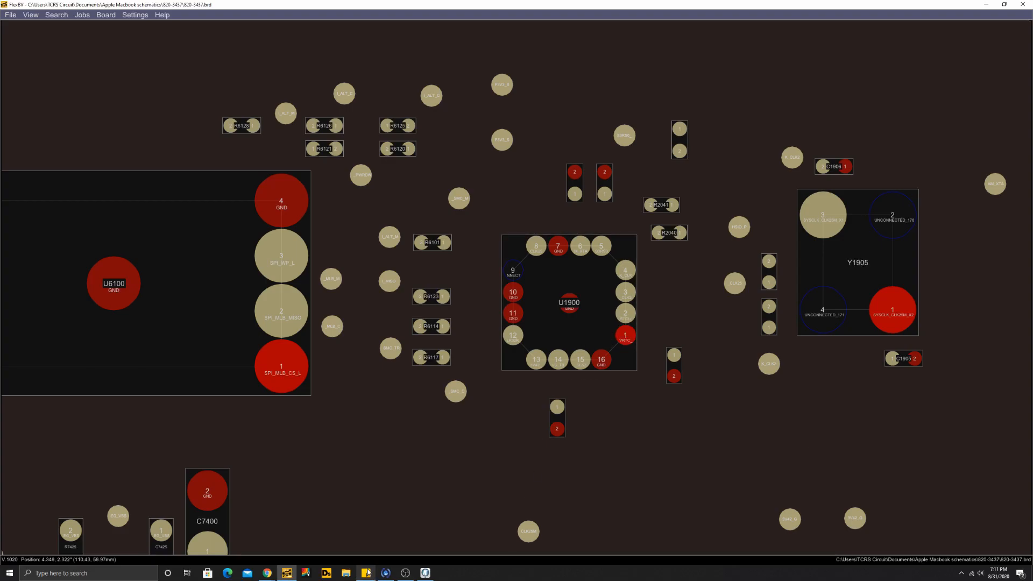
{"action": "left_click", "coordinate": [426, 573]}
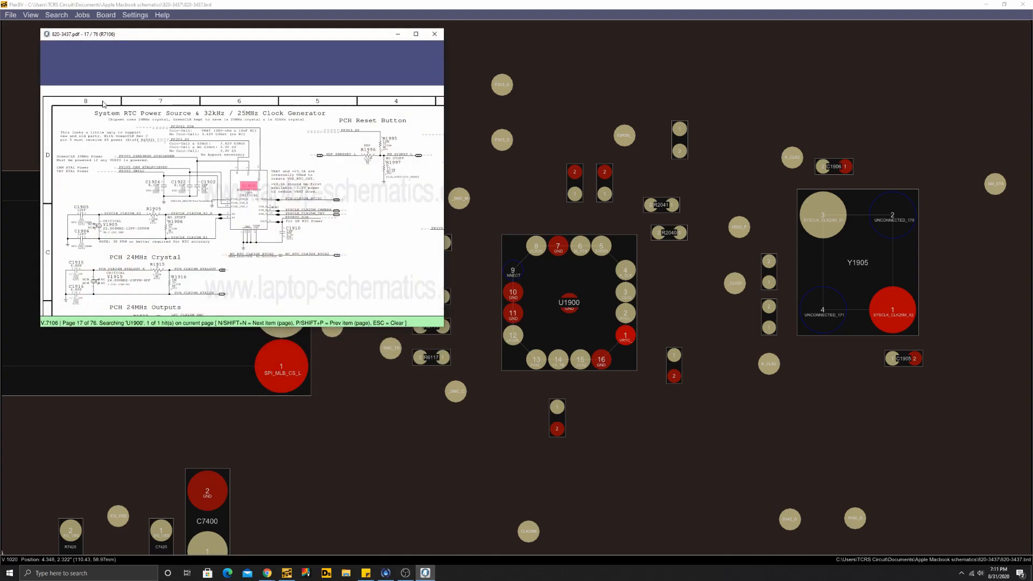
- Pan the RTC power and 32kHz clock sheet to view U1900's circuit, then close the schematic
{"action": "left_click_drag", "start_coordinate": [106, 127], "coordinate": [128, 102]}
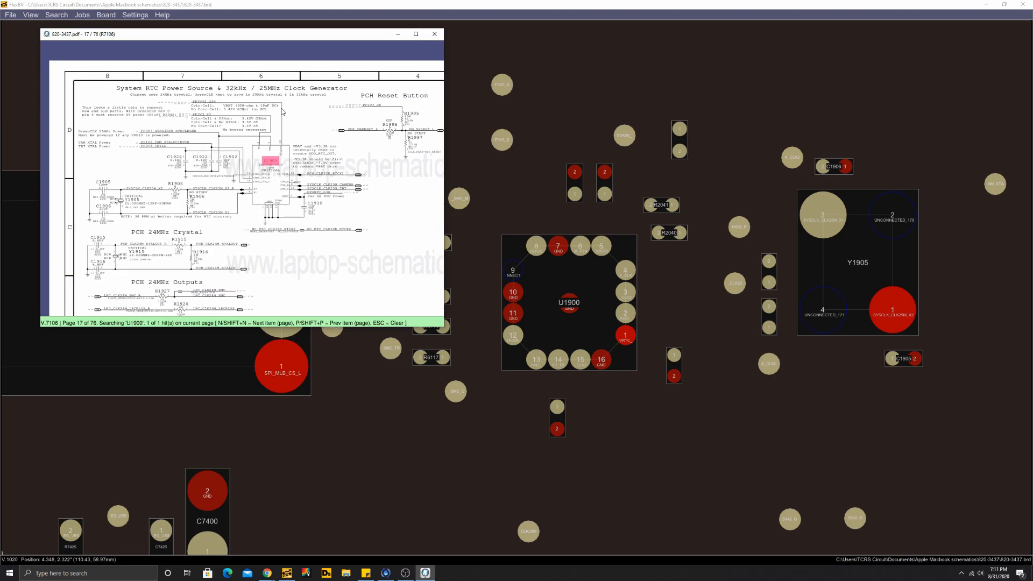
{"action": "left_click_drag", "start_coordinate": [292, 110], "coordinate": [290, 108]}
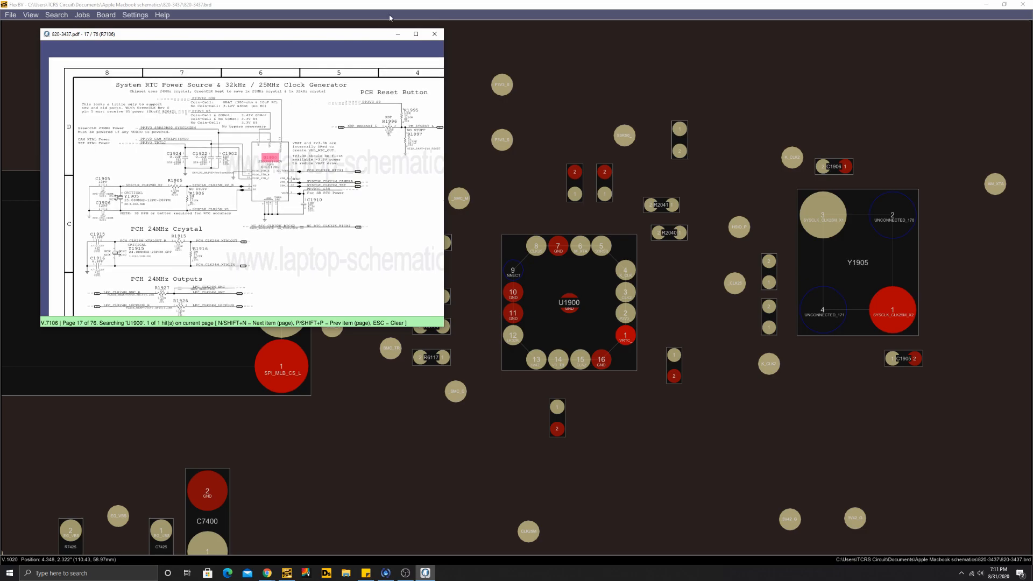
{"action": "left_click", "coordinate": [436, 35]}
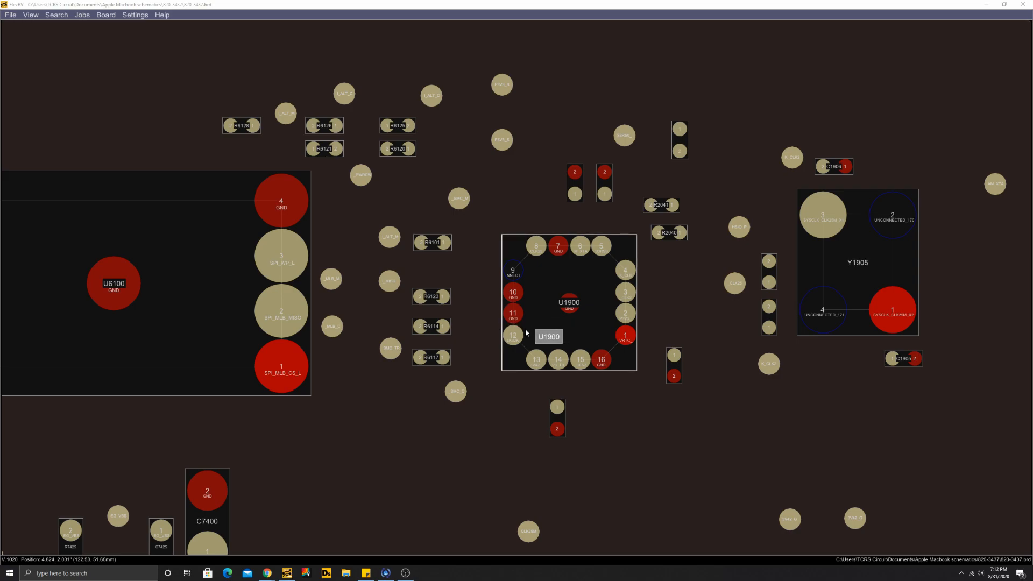
{"action": "scroll", "coordinate": [484, 330], "scroll_direction": "up", "scroll_amount": 1}
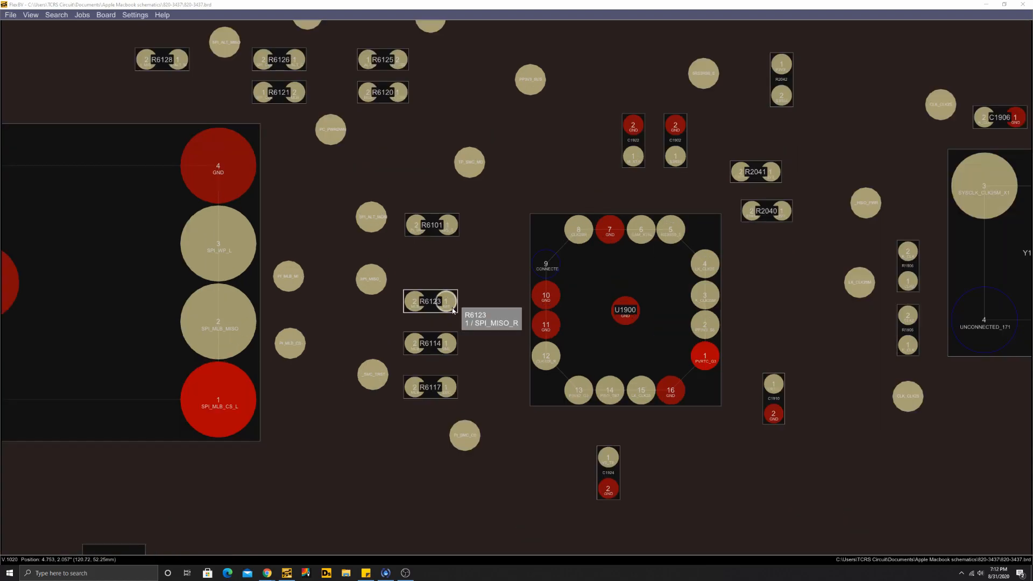
{"action": "scroll", "coordinate": [470, 310], "scroll_direction": "up", "scroll_amount": 2}
{"action": "scroll", "coordinate": [578, 332], "scroll_direction": "down", "scroll_amount": 2}
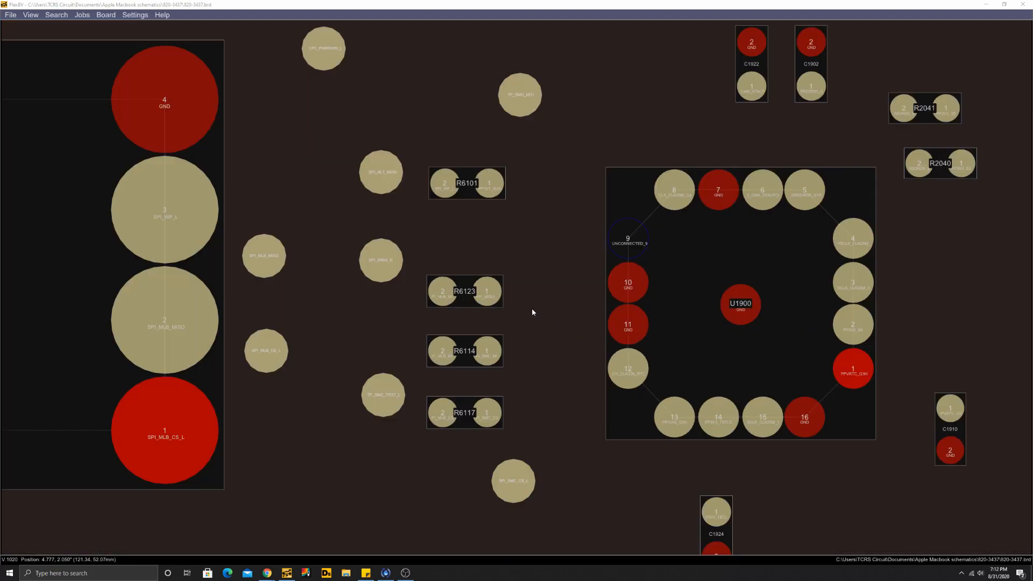
{"action": "scroll", "coordinate": [526, 304], "scroll_direction": "up", "scroll_amount": 1}
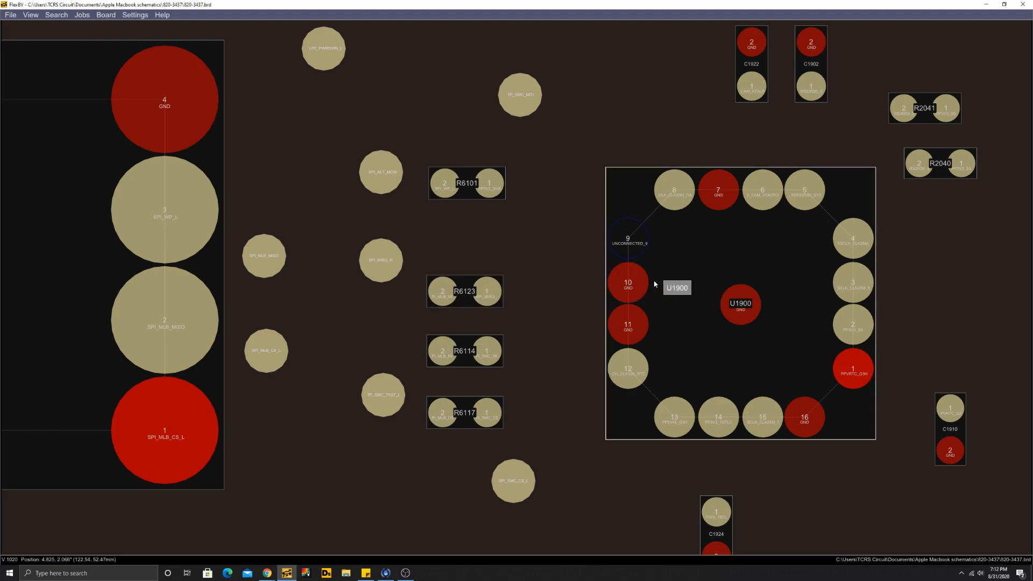
- Shift the board view onto R6123 and look it up in the schematic via PDF Search
{"action": "left_click_drag", "start_coordinate": [490, 292], "coordinate": [557, 287]}
{"action": "right_click", "coordinate": [536, 288]}
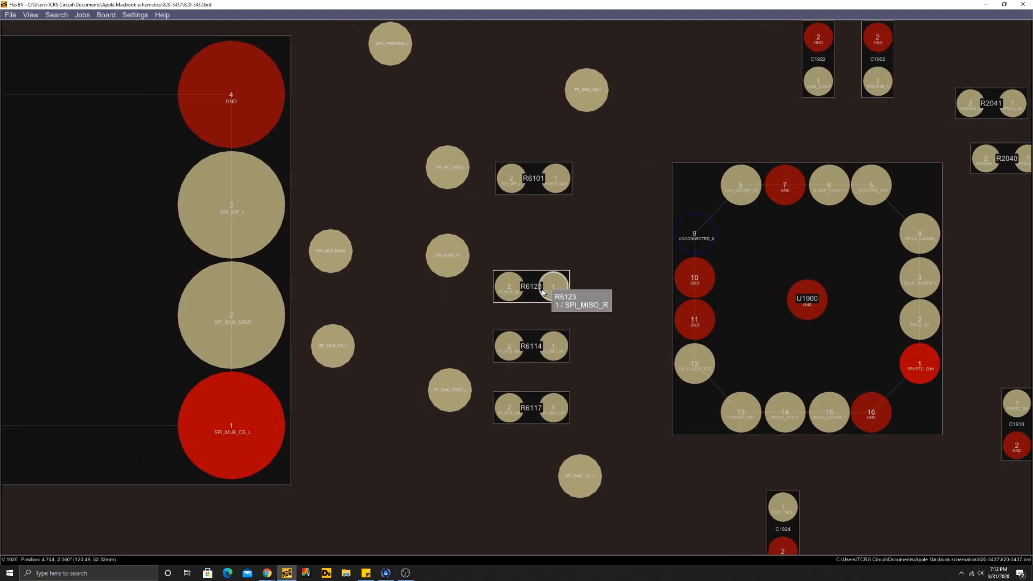
{"action": "left_click", "coordinate": [543, 290]}
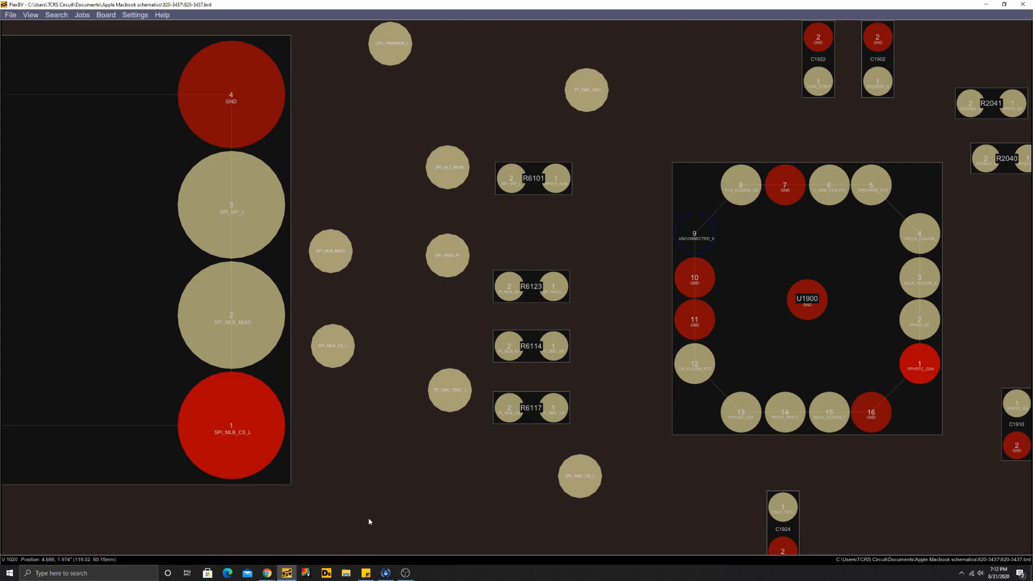
- Highlight the SPI_MISO_R net on R6123 pin 1 and follow the airwire to select R6113 pin 1
{"action": "left_click", "coordinate": [554, 287]}
{"action": "scroll", "coordinate": [553, 287], "scroll_direction": "down", "scroll_amount": 4}
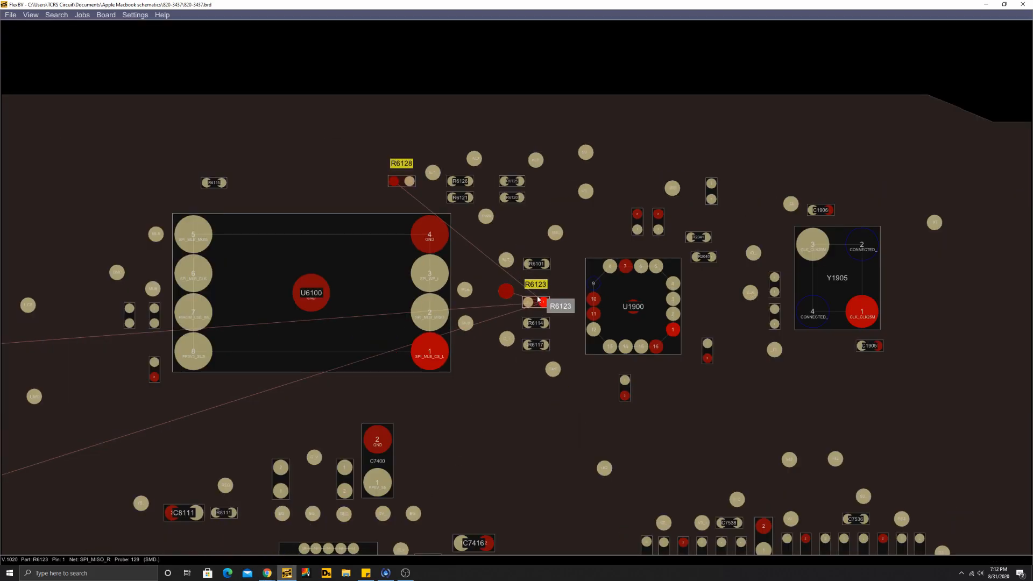
{"action": "scroll", "coordinate": [517, 322], "scroll_direction": "down", "scroll_amount": 1}
{"action": "scroll", "coordinate": [501, 341], "scroll_direction": "down", "scroll_amount": 3}
{"action": "scroll", "coordinate": [516, 323], "scroll_direction": "down", "scroll_amount": 3}
{"action": "left_click_drag", "start_coordinate": [517, 323], "coordinate": [587, 232]}
{"action": "scroll", "coordinate": [575, 224], "scroll_direction": "up", "scroll_amount": 5}
{"action": "scroll", "coordinate": [575, 224], "scroll_direction": "up", "scroll_amount": 4}
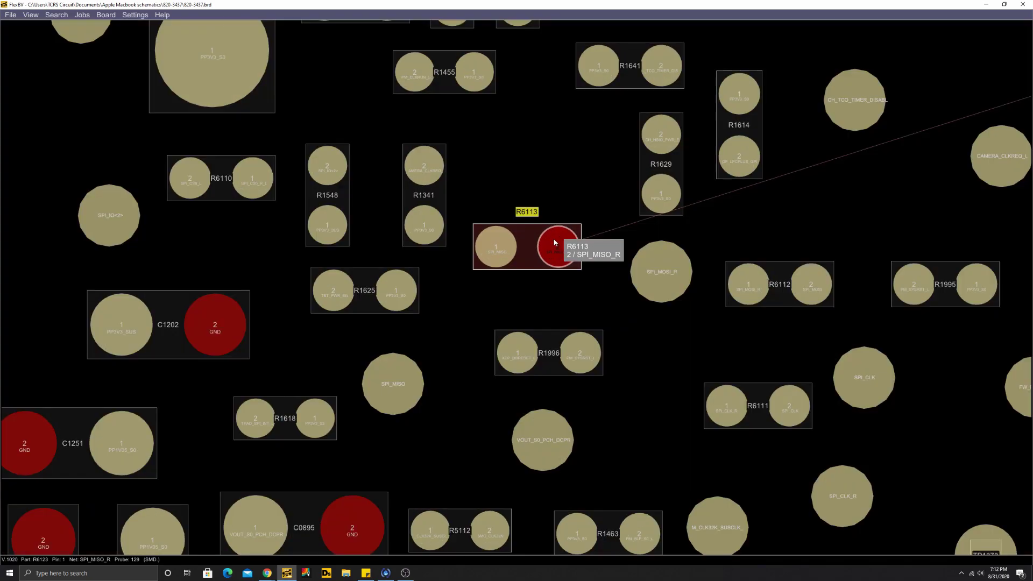
{"action": "left_click", "coordinate": [494, 251]}
{"action": "scroll", "coordinate": [495, 252], "scroll_direction": "down", "scroll_amount": 5}
{"action": "scroll", "coordinate": [509, 243], "scroll_direction": "down", "scroll_amount": 3}
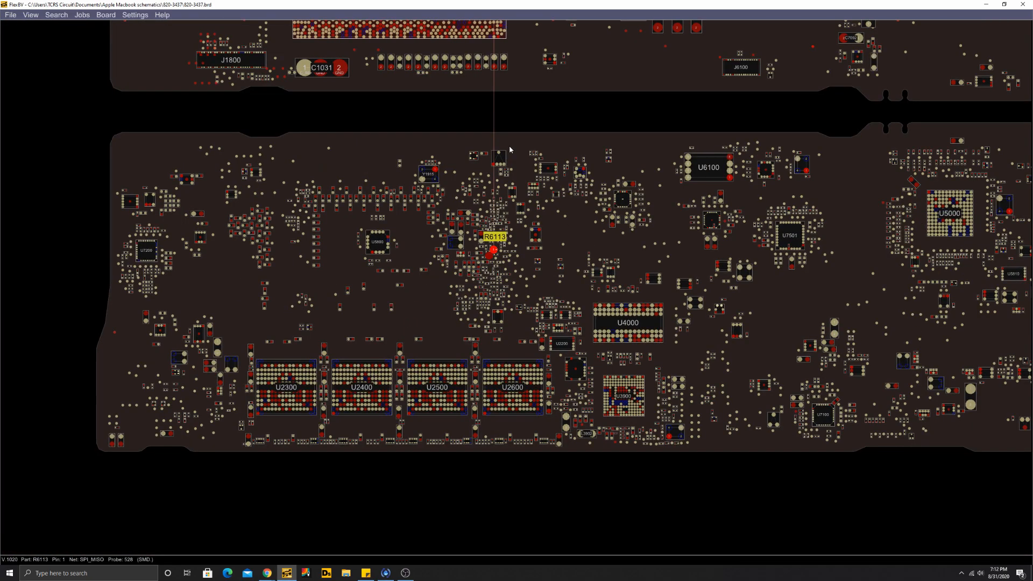
- Pan the view between U0500, R6113 and U6100 to follow the SPI_MISO line
{"action": "left_click_drag", "start_coordinate": [509, 243], "coordinate": [509, 122]}
{"action": "scroll", "coordinate": [517, 307], "scroll_direction": "up", "scroll_amount": 5}
{"action": "scroll", "coordinate": [551, 312], "scroll_direction": "up", "scroll_amount": 2}
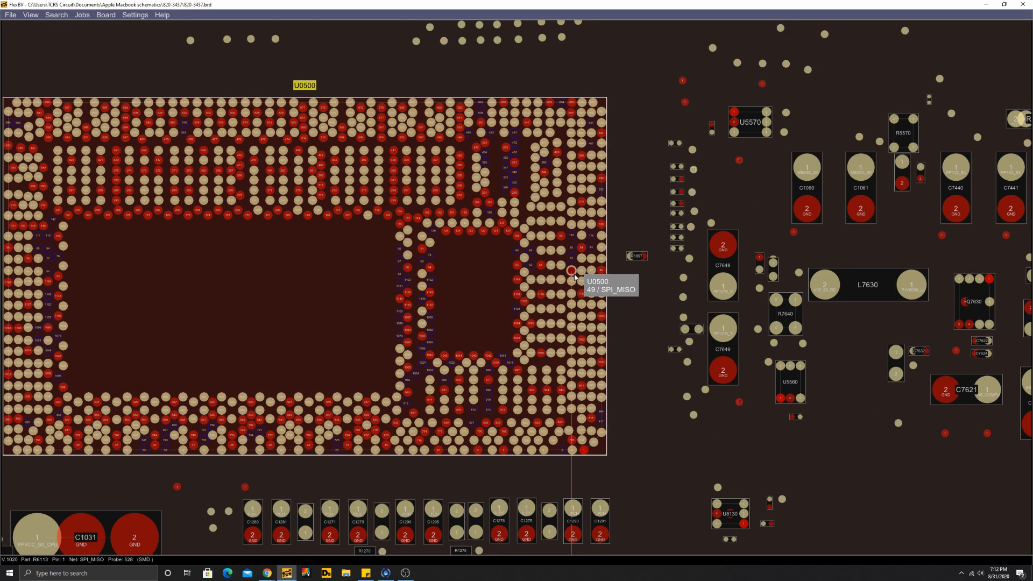
{"action": "scroll", "coordinate": [597, 267], "scroll_direction": "down", "scroll_amount": 3}
{"action": "left_click_drag", "start_coordinate": [598, 306], "coordinate": [621, 93]}
{"action": "scroll", "coordinate": [620, 93], "scroll_direction": "down", "scroll_amount": 4}
{"action": "scroll", "coordinate": [658, 183], "scroll_direction": "up", "scroll_amount": 2}
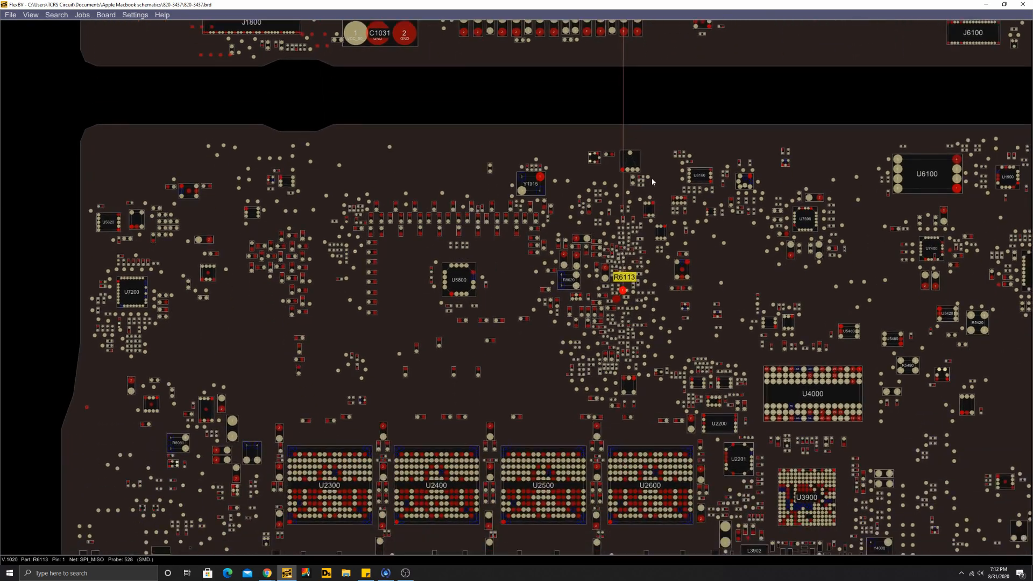
{"action": "scroll", "coordinate": [516, 307], "scroll_direction": "up", "scroll_amount": 3}
{"action": "left_click_drag", "start_coordinate": [495, 282], "coordinate": [431, 416]}
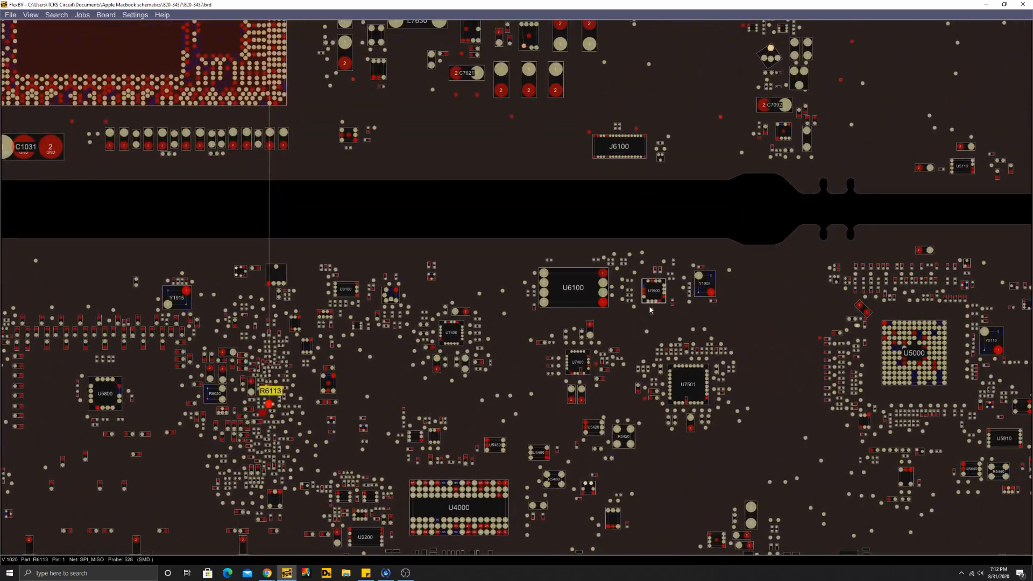
{"action": "left_click_drag", "start_coordinate": [648, 281], "coordinate": [727, 275]}
{"action": "scroll", "coordinate": [597, 307], "scroll_direction": "down", "scroll_amount": 2}
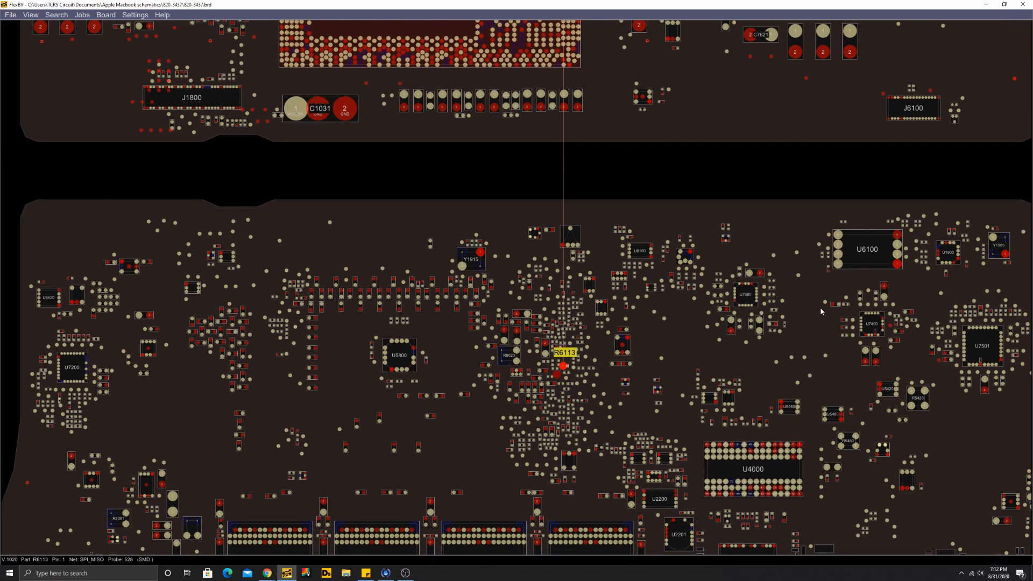
- Revisit U0500 and R6113, then move back to R6123 near U6100 and U1900
{"action": "left_click_drag", "start_coordinate": [533, 65], "coordinate": [521, 292]}
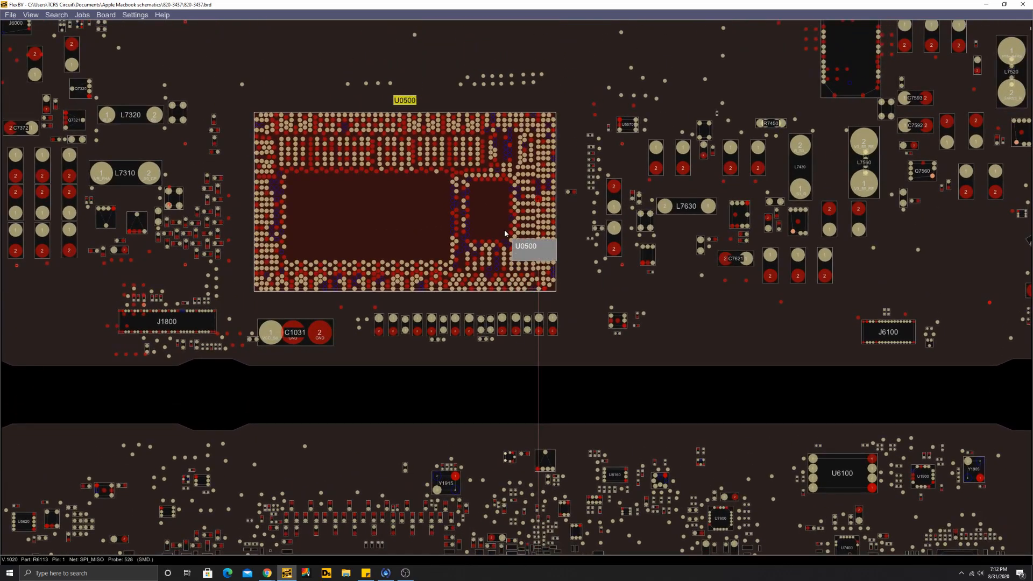
{"action": "scroll", "coordinate": [490, 357], "scroll_direction": "down", "scroll_amount": 1}
{"action": "scroll", "coordinate": [490, 356], "scroll_direction": "down", "scroll_amount": 4}
{"action": "scroll", "coordinate": [551, 202], "scroll_direction": "up", "scroll_amount": 4}
{"action": "left_click_drag", "start_coordinate": [337, 129], "coordinate": [315, 196]}
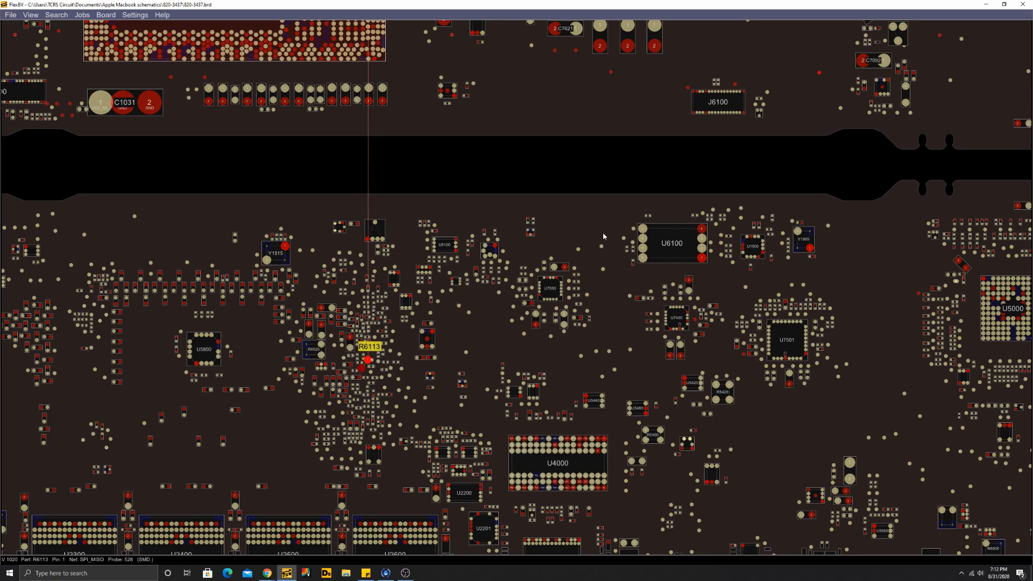
{"action": "scroll", "coordinate": [295, 358], "scroll_direction": "up", "scroll_amount": 2}
{"action": "scroll", "coordinate": [302, 423], "scroll_direction": "up", "scroll_amount": 4}
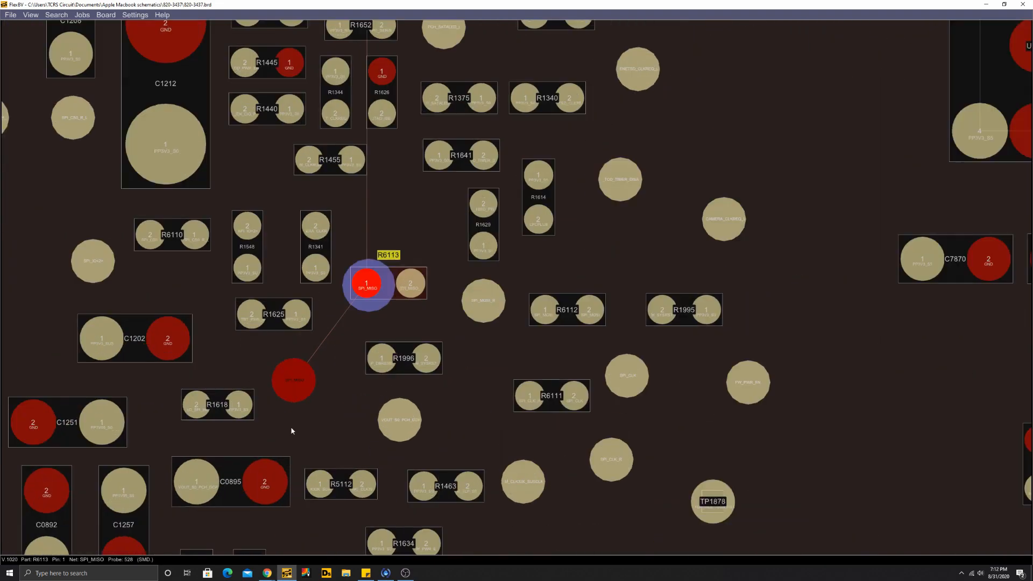
{"action": "scroll", "coordinate": [436, 284], "scroll_direction": "down", "scroll_amount": 5}
{"action": "scroll", "coordinate": [324, 364], "scroll_direction": "down", "scroll_amount": 3}
{"action": "left_click_drag", "start_coordinate": [308, 363], "coordinate": [276, 406]}
{"action": "scroll", "coordinate": [682, 326], "scroll_direction": "up", "scroll_amount": 3}
{"action": "scroll", "coordinate": [775, 295], "scroll_direction": "up", "scroll_amount": 4}
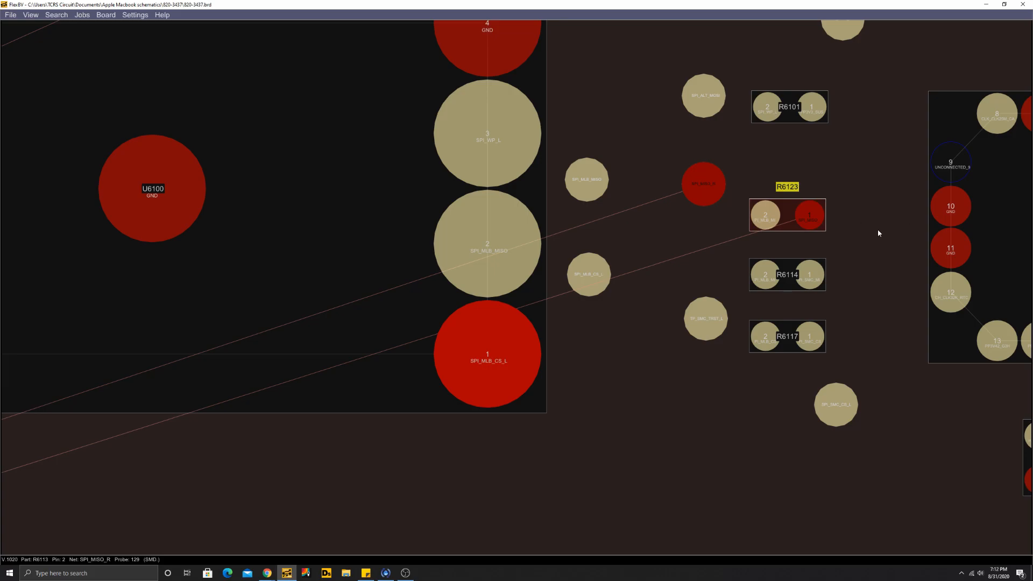
{"action": "scroll", "coordinate": [821, 231], "scroll_direction": "down", "scroll_amount": 3}
{"action": "scroll", "coordinate": [822, 231], "scroll_direction": "down", "scroll_amount": 3}
{"action": "scroll", "coordinate": [821, 230], "scroll_direction": "down", "scroll_amount": 2}
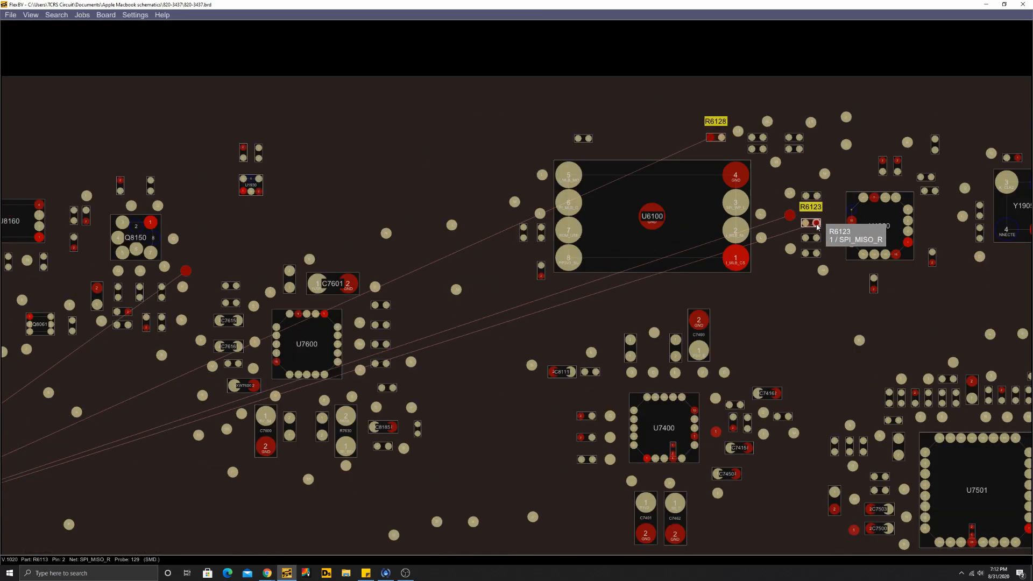
{"action": "scroll", "coordinate": [822, 230], "scroll_direction": "down", "scroll_amount": 2}
{"action": "scroll", "coordinate": [818, 227], "scroll_direction": "down", "scroll_amount": 3}
{"action": "scroll", "coordinate": [818, 227], "scroll_direction": "down", "scroll_amount": 3}
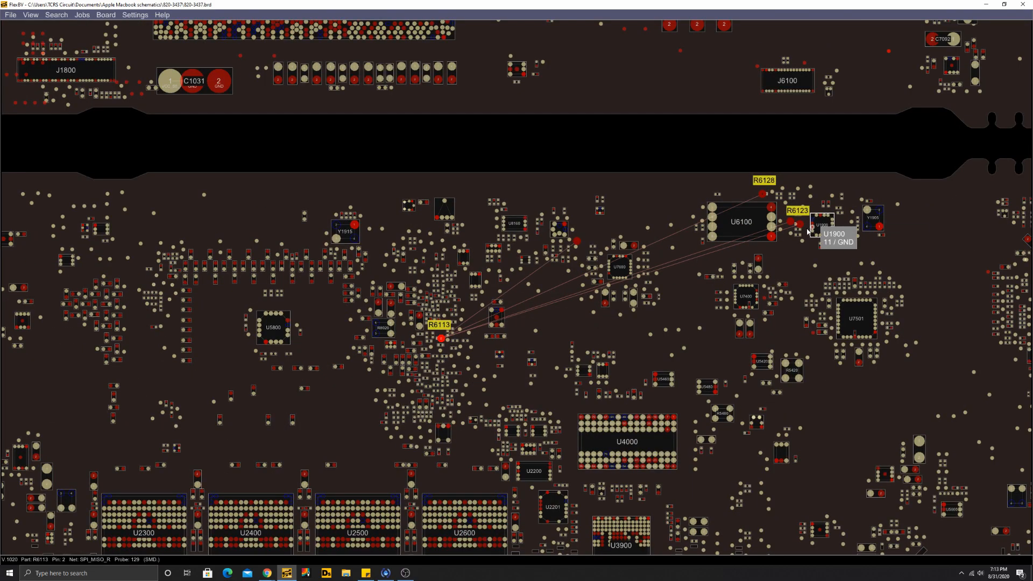
{"action": "scroll", "coordinate": [706, 262], "scroll_direction": "up", "scroll_amount": 5}
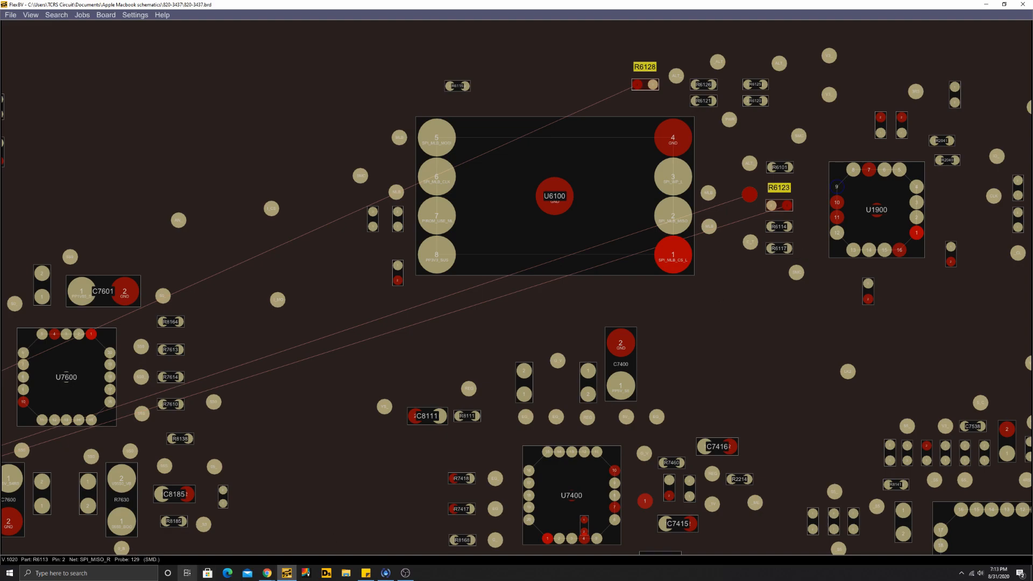